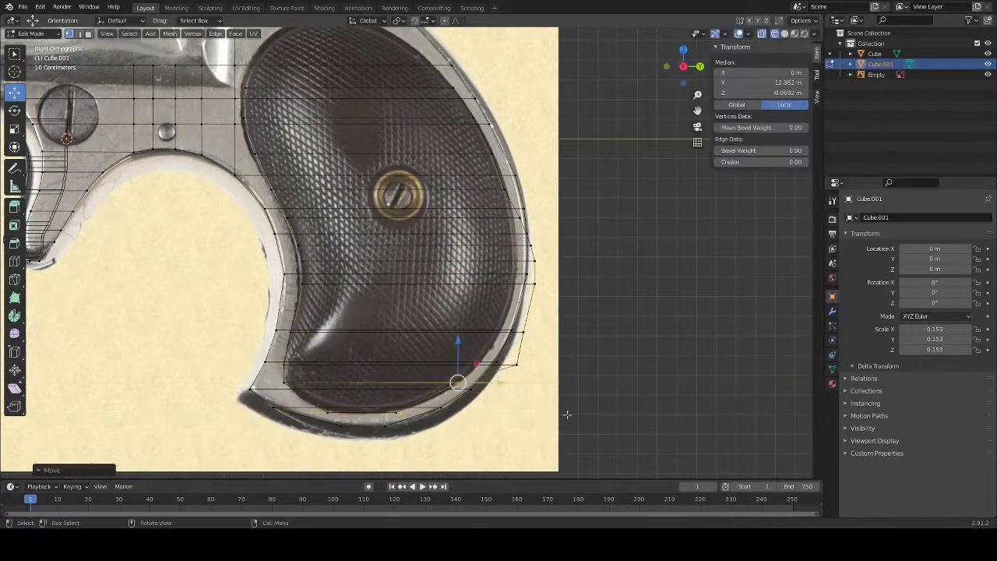
# - Zoom in and box-select the grip's lower vertex rows for scaling to 0.594 on X
pyautogui.scroll(1, 537, 413)
pyautogui.press('n')
pyautogui.press('b')
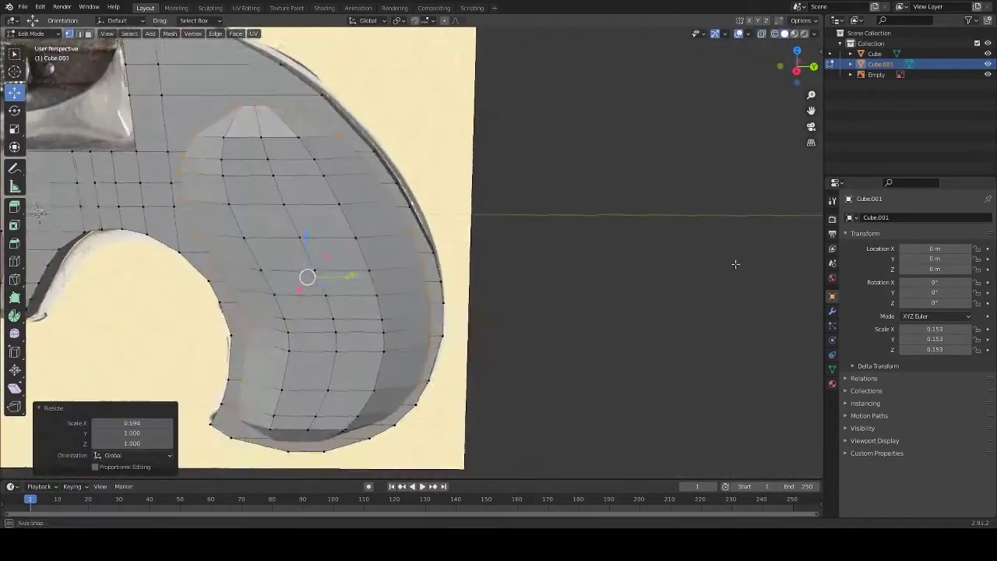
pyautogui.press('b')
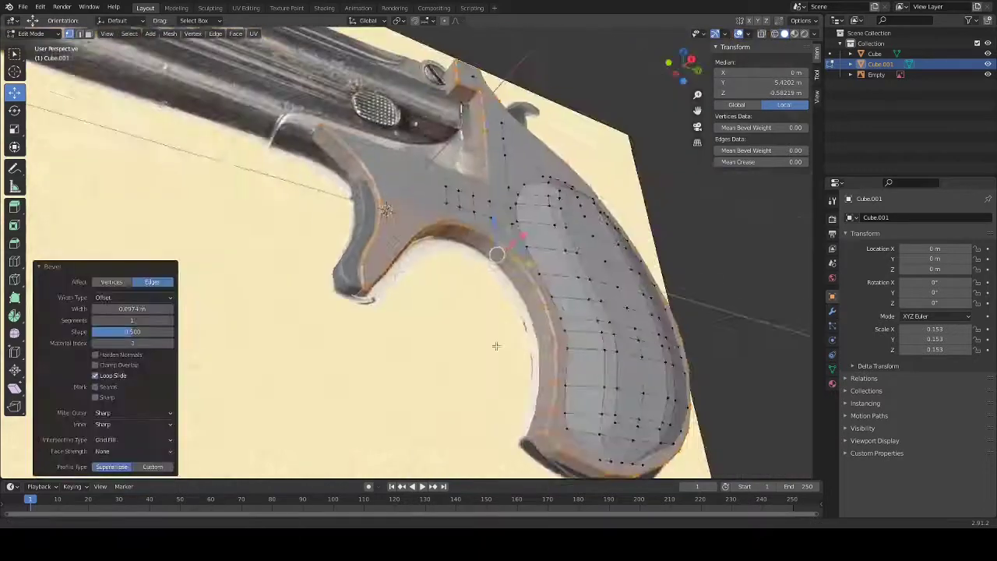
# - Orbit to a perspective side view of the grip
pyautogui.moveTo(481, 267); pyautogui.dragTo(693, 277, button='middle')
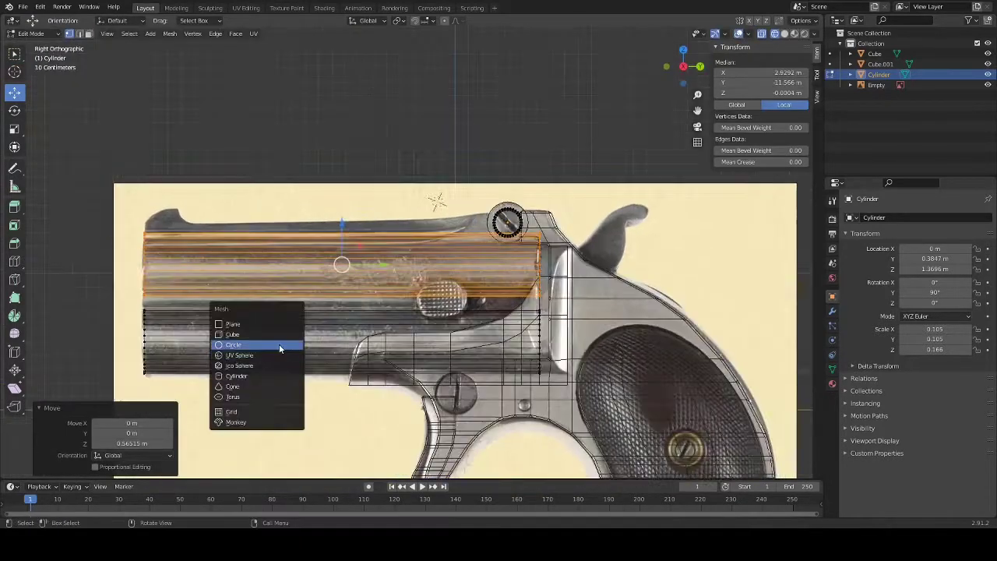
# - Add a new cube and start scaling it down for the hammer
pyautogui.click(232, 335)
pyautogui.press('s')
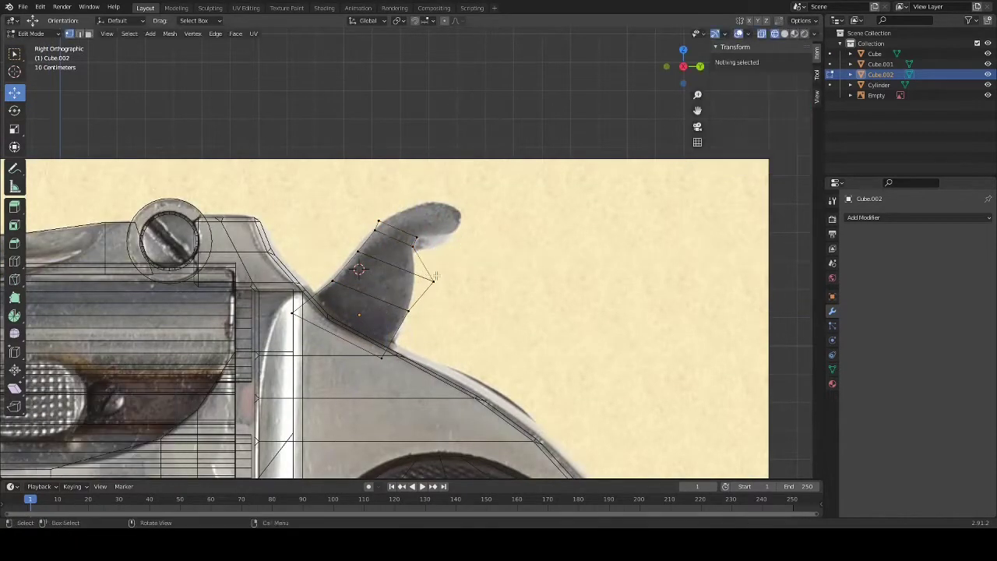
# - Confirm the final hammer extrusion out to the spur's tip
pyautogui.click(496, 232)
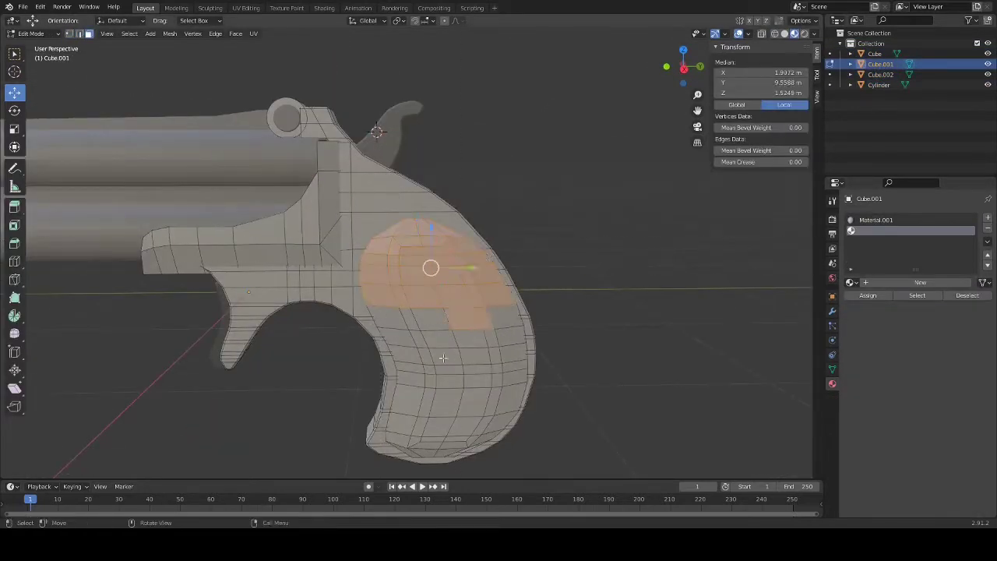
# - Select the grip's inner panel faces on the far side of Cube.001
pyautogui.moveTo(452, 448); pyautogui.dragTo(392, 149, button='middle')
pyautogui.moveTo(462, 98); pyautogui.dragTo(525, 180)
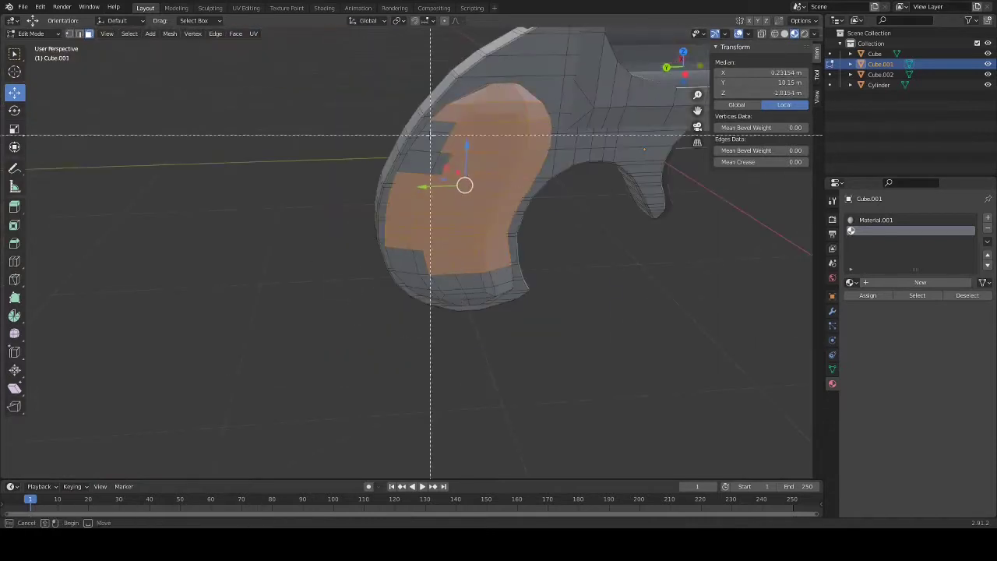
pyautogui.moveTo(430, 135); pyautogui.dragTo(537, 296)
pyautogui.moveTo(537, 296); pyautogui.dragTo(451, 267, button='middle')
# - Set Material.005's base colour to black and return to Object Mode
pyautogui.moveTo(978, 296); pyautogui.dragTo(974, 331)
pyautogui.press('Tab')
pyautogui.moveTo(701, 296); pyautogui.dragTo(529, 291, button='middle')
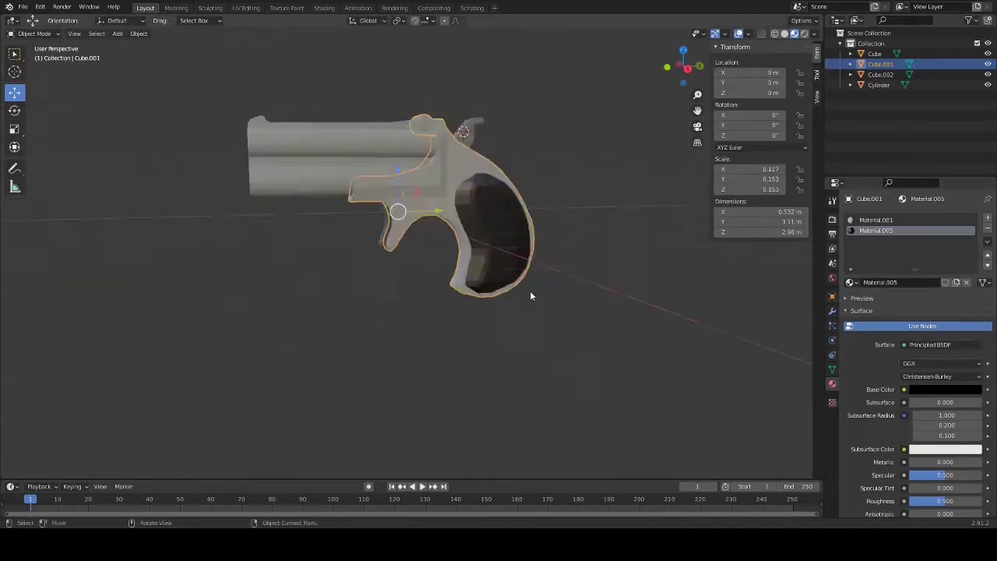
pyautogui.scroll(3, 530, 290)
pyautogui.scroll(-3, 338, 326)
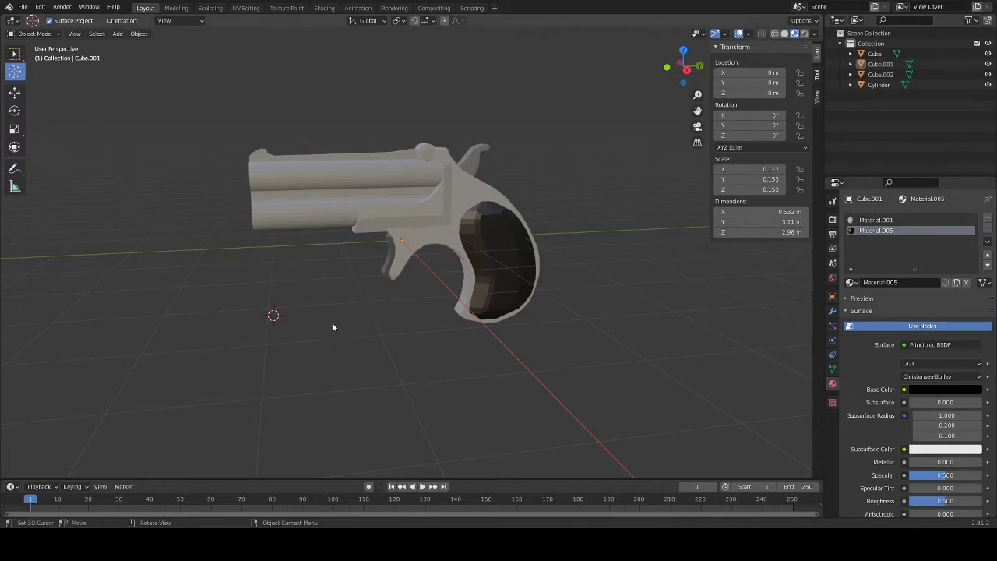
# - Inspect the derringer from a front three-quarter view
pyautogui.scroll(3, 332, 321)
pyautogui.moveTo(283, 311); pyautogui.dragTo(764, 297, button='middle')
pyautogui.scroll(-4, 372, 311)
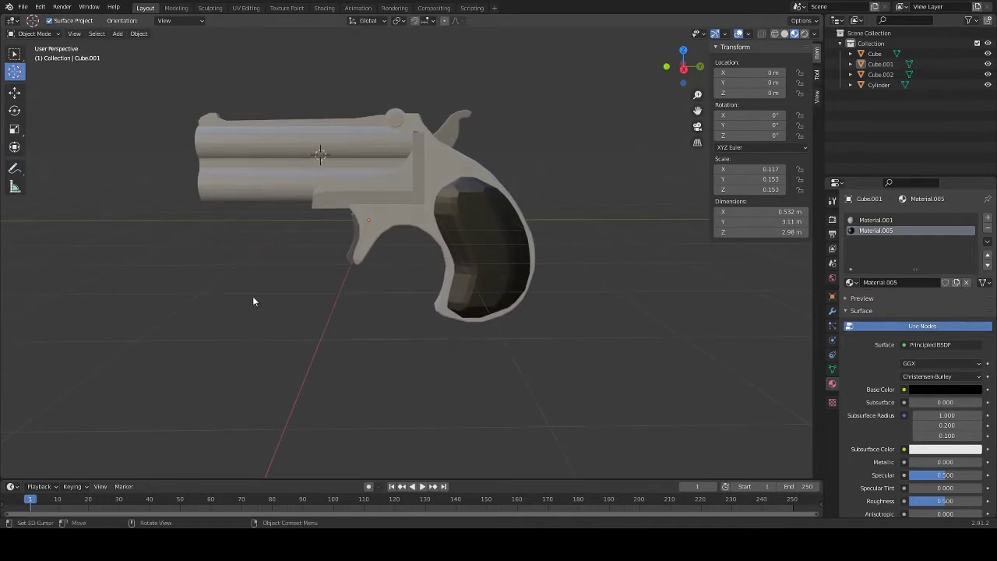
pyautogui.click(271, 326)
# - Switch to the Select Box tool and select the barrel cylinder from the rear
pyautogui.click(14, 53)
pyautogui.moveTo(187, 181)
pyautogui.mouseDown(button='middle')
pyautogui.moveTo(298, 234)
pyautogui.moveTo(726, 220)
pyautogui.moveTo(493, 223)
pyautogui.mouseUp(button='middle')
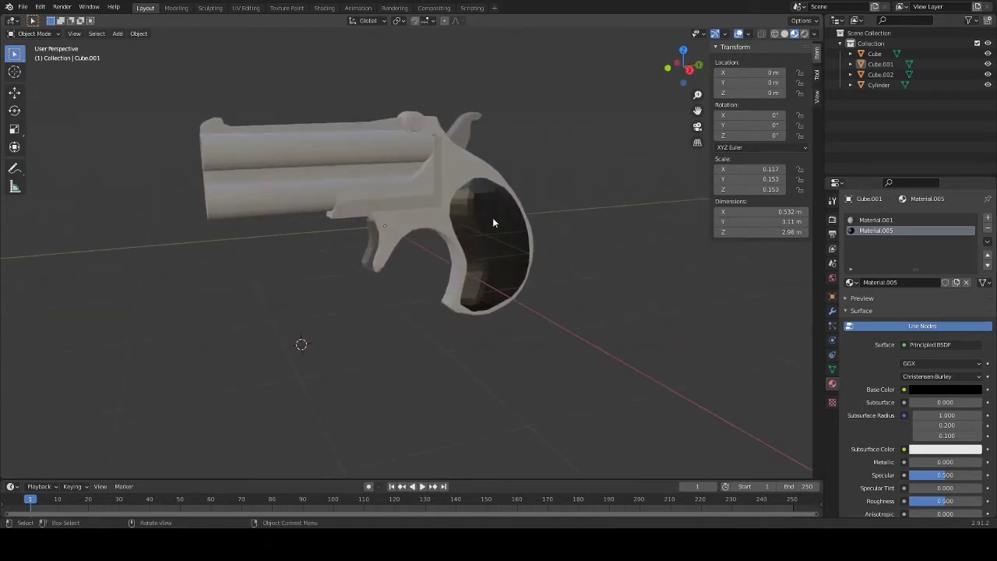
pyautogui.click(302, 170)
pyautogui.press('r')
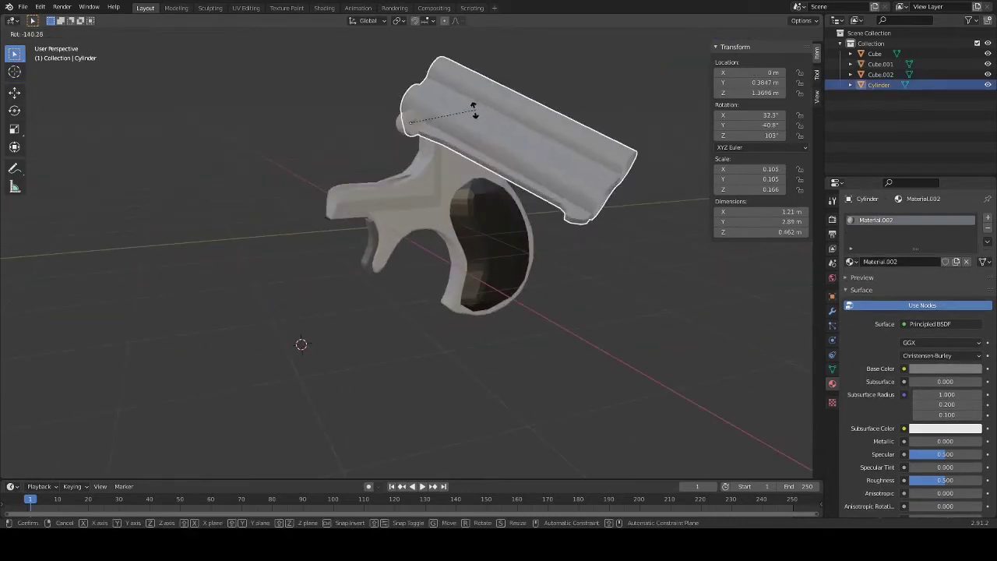
pyautogui.click(338, 227)
pyautogui.moveTo(338, 226)
pyautogui.mouseDown(button='middle')
pyautogui.moveTo(468, 252)
pyautogui.moveTo(514, 224)
pyautogui.moveTo(488, 287)
pyautogui.moveTo(326, 342)
pyautogui.mouseUp(button='middle')
pyautogui.hotkey('ctrl', 'z')
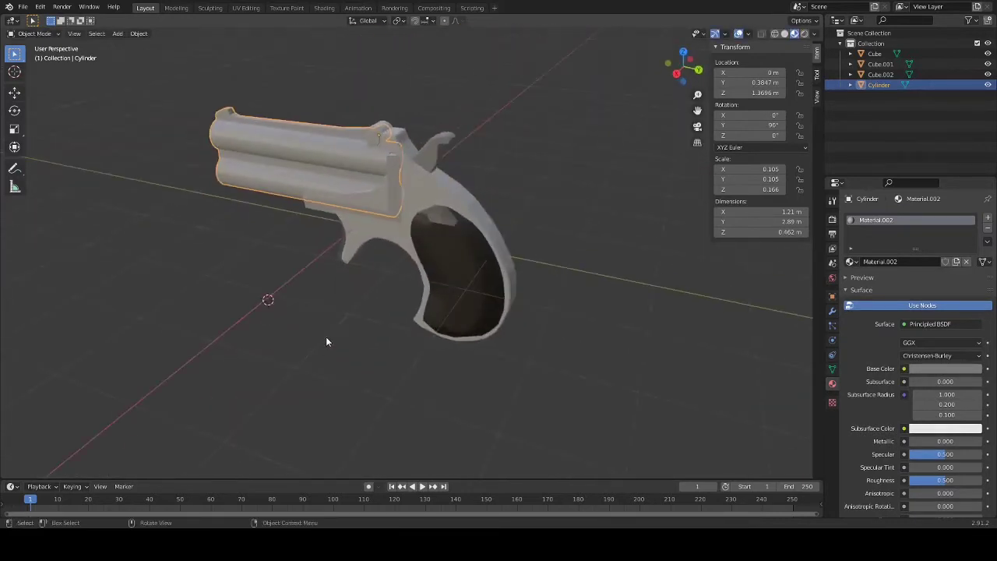
pyautogui.press('KP_3')
pyautogui.press('r')
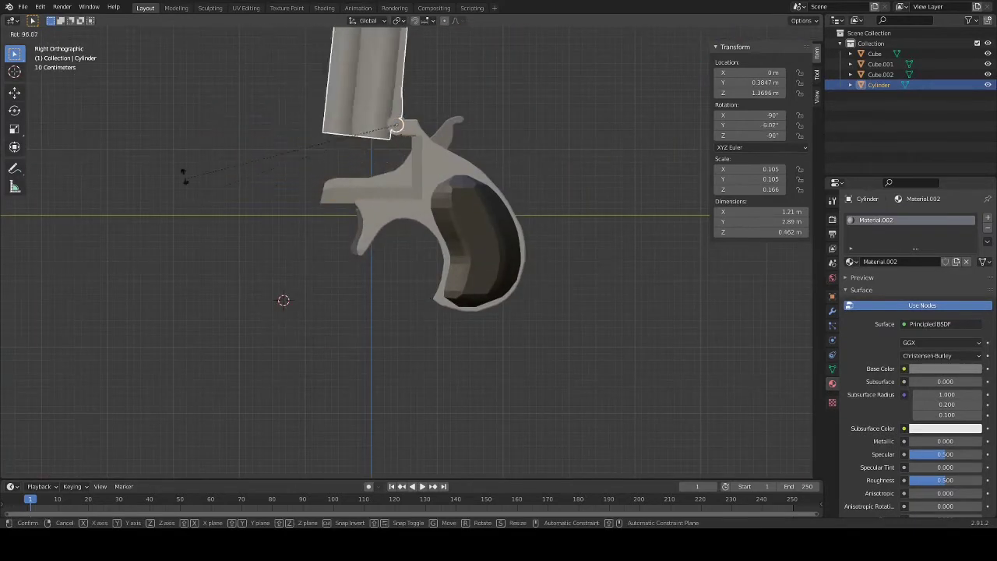
pyautogui.click(318, 40)
pyautogui.moveTo(318, 40)
pyautogui.mouseDown(button='middle')
pyautogui.moveTo(492, 292)
pyautogui.moveTo(565, 277)
pyautogui.moveTo(570, 295)
pyautogui.moveTo(458, 332)
pyautogui.mouseUp(button='middle')
pyautogui.hotkey('ctrl', 'z')
pyautogui.click(413, 354)
pyautogui.moveTo(411, 357); pyautogui.dragTo(358, 285, button='middle')
pyautogui.click(369, 238)
pyautogui.scroll(4, 419, 250)
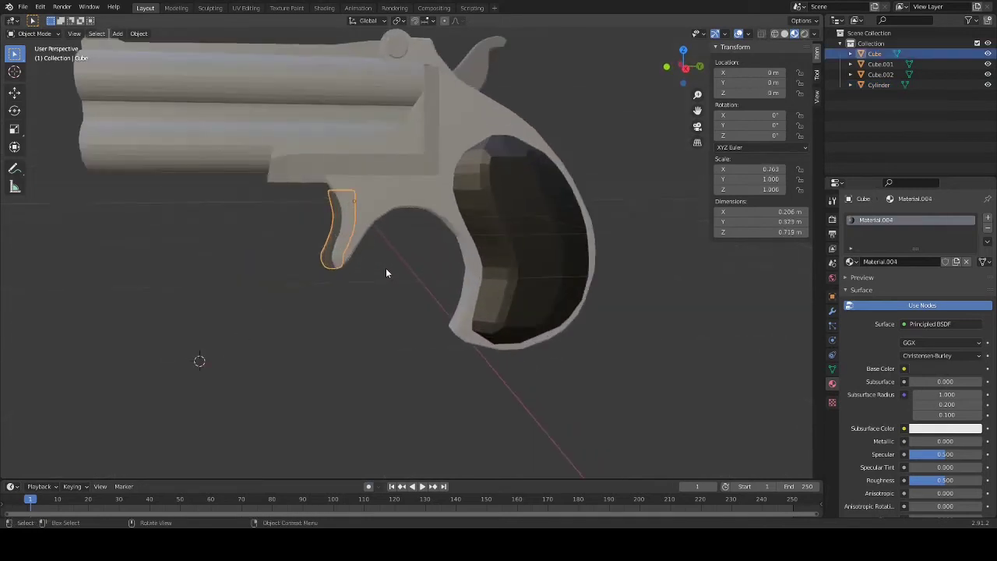
pyautogui.scroll(1, 385, 268)
pyautogui.click(15, 92)
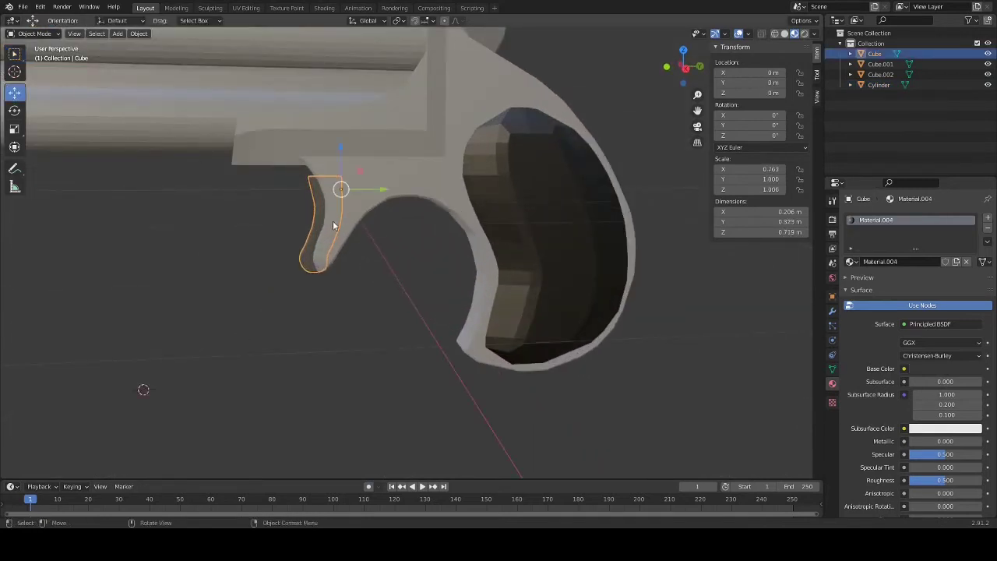
pyautogui.moveTo(368, 190); pyautogui.dragTo(377, 223)
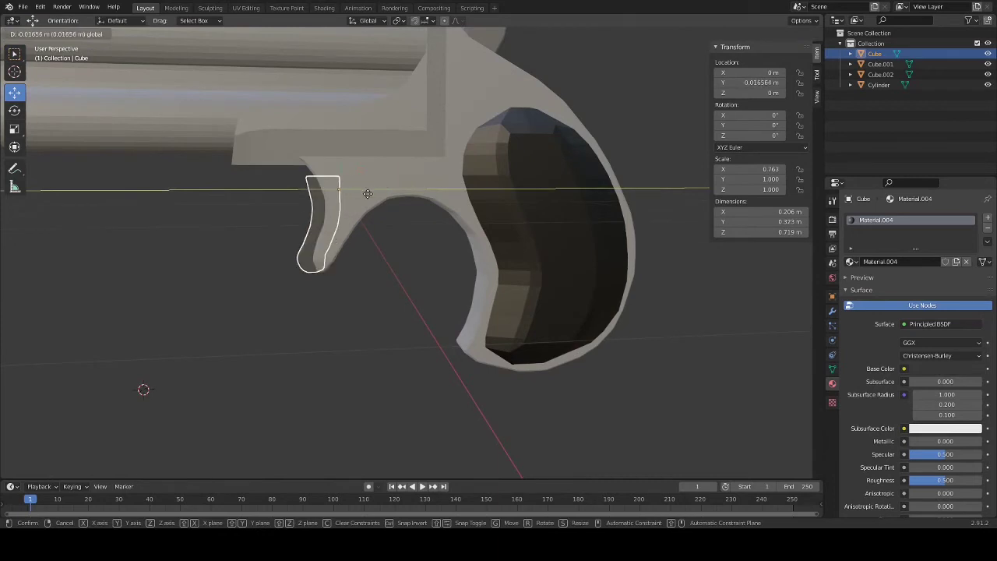
pyautogui.hotkey('ctrl', 'z')
pyautogui.press('r')
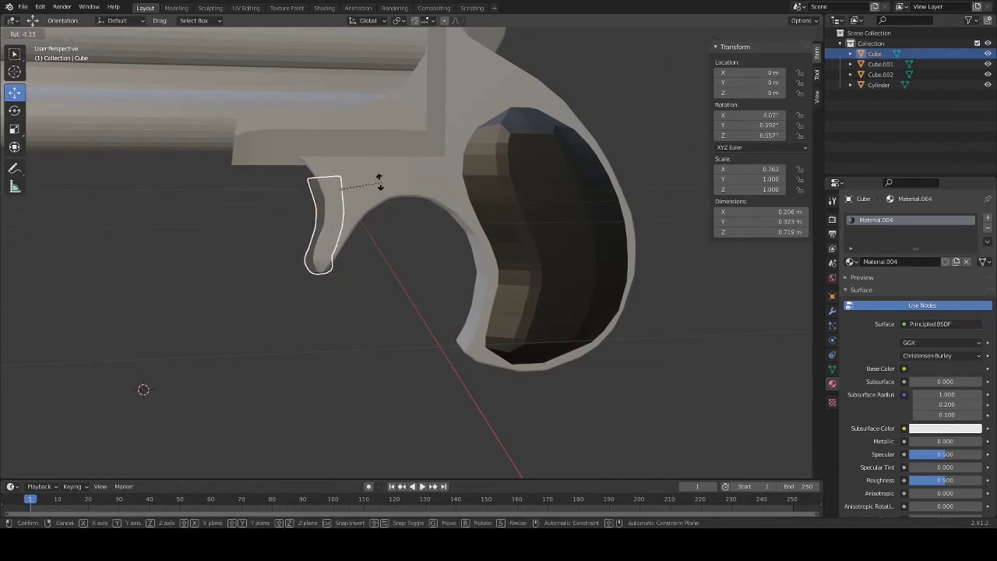
pyautogui.click(389, 189)
pyautogui.hotkey('ctrl', 'z')
pyautogui.click(358, 429)
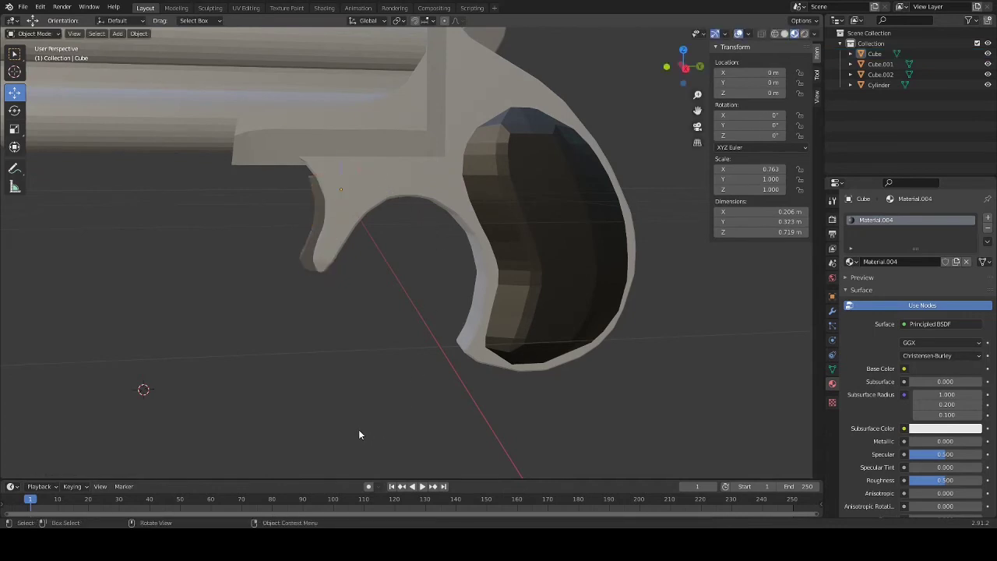
pyautogui.moveTo(358, 429)
pyautogui.mouseDown(button='middle')
pyautogui.moveTo(468, 445)
pyautogui.moveTo(561, 437)
pyautogui.mouseUp(button='middle')
pyautogui.scroll(-4, 546, 420)
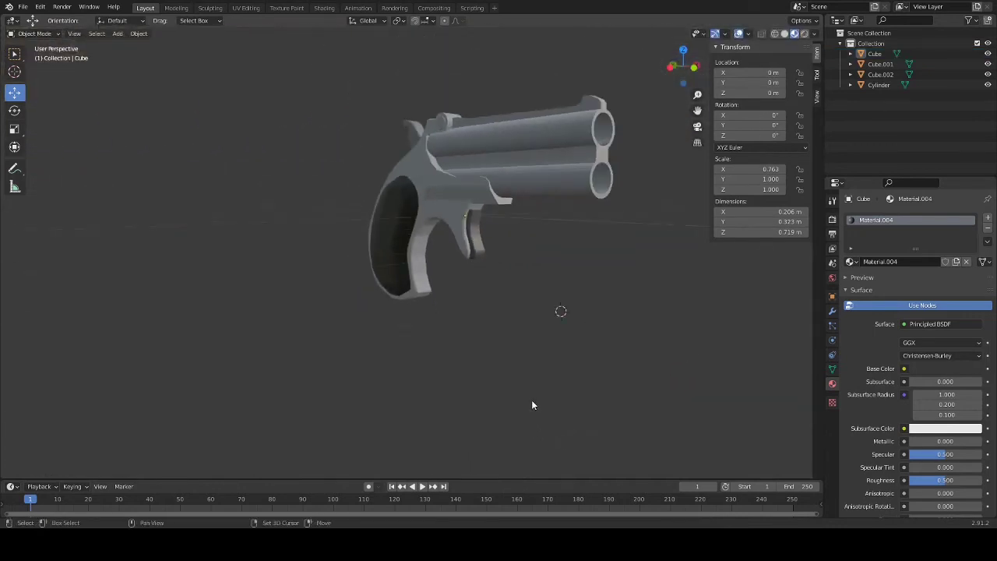
pyautogui.moveTo(531, 399)
pyautogui.mouseDown(button='middle')
pyautogui.moveTo(478, 438)
pyautogui.moveTo(809, 448)
pyautogui.moveTo(31, 441)
pyautogui.mouseUp(button='middle')
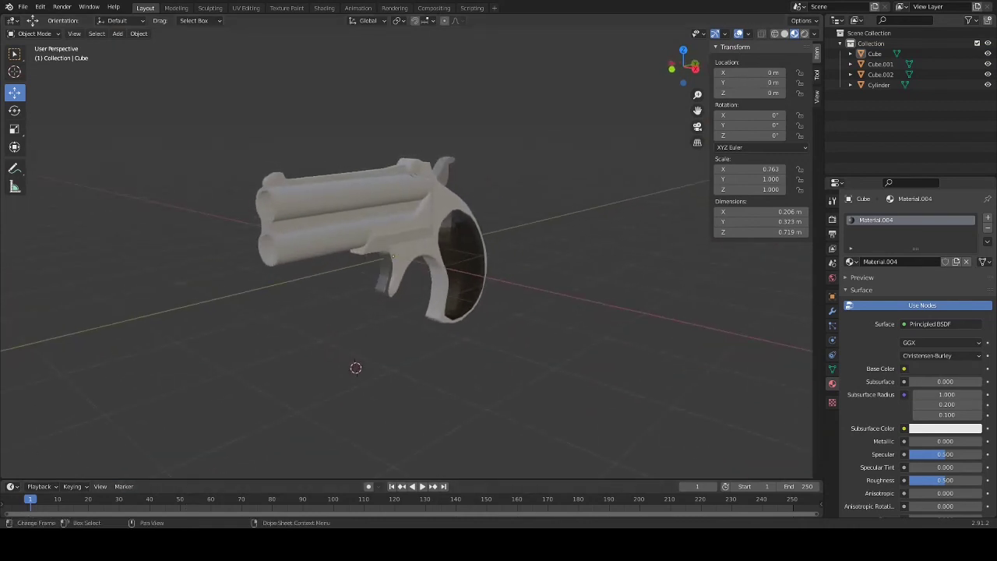